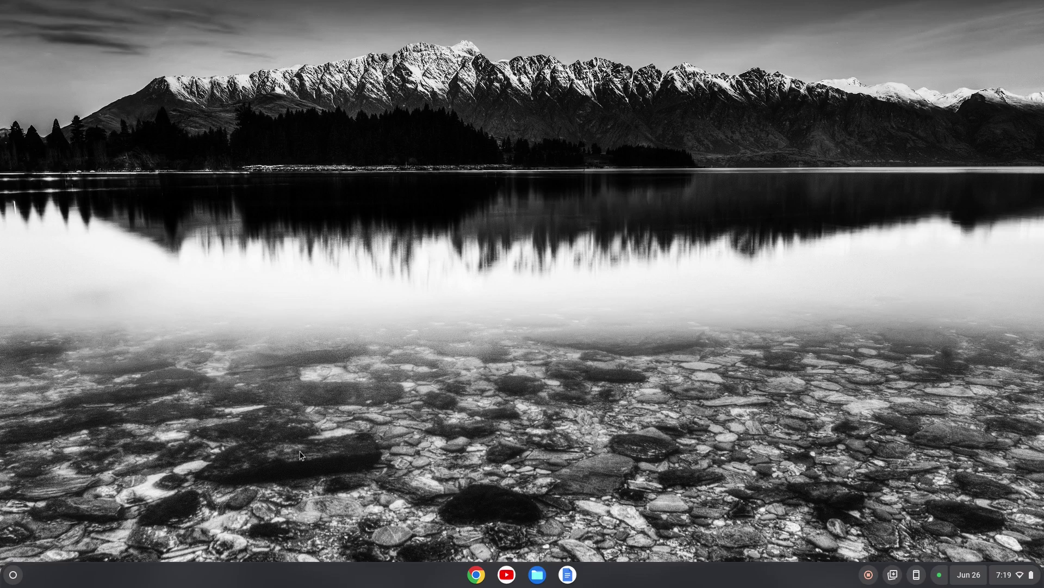
Step: Open the app launcher and scroll down the app grid to the Settings app
left_click(13, 575)
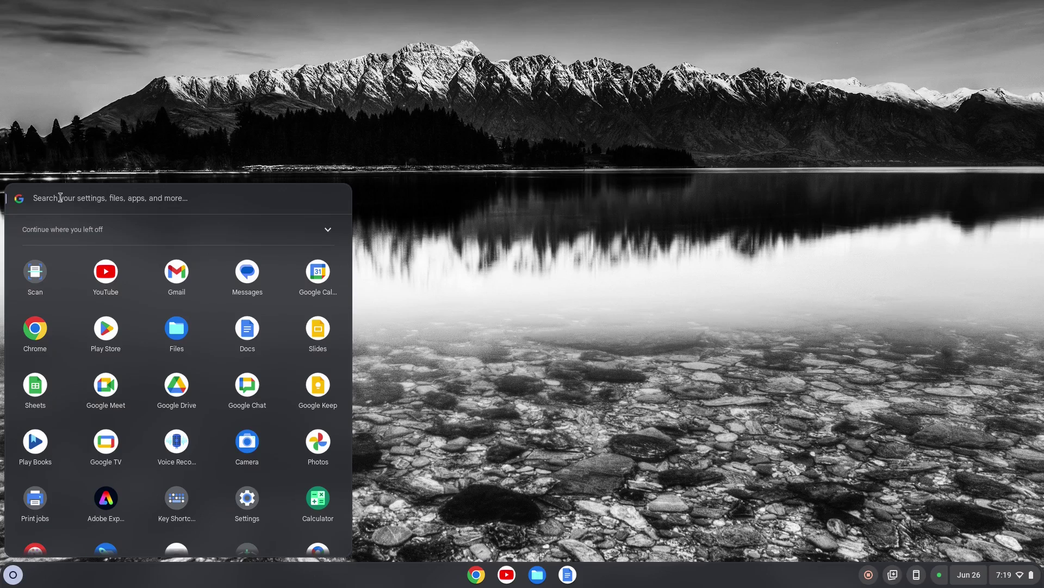
scroll(211, 426, "down", 1)
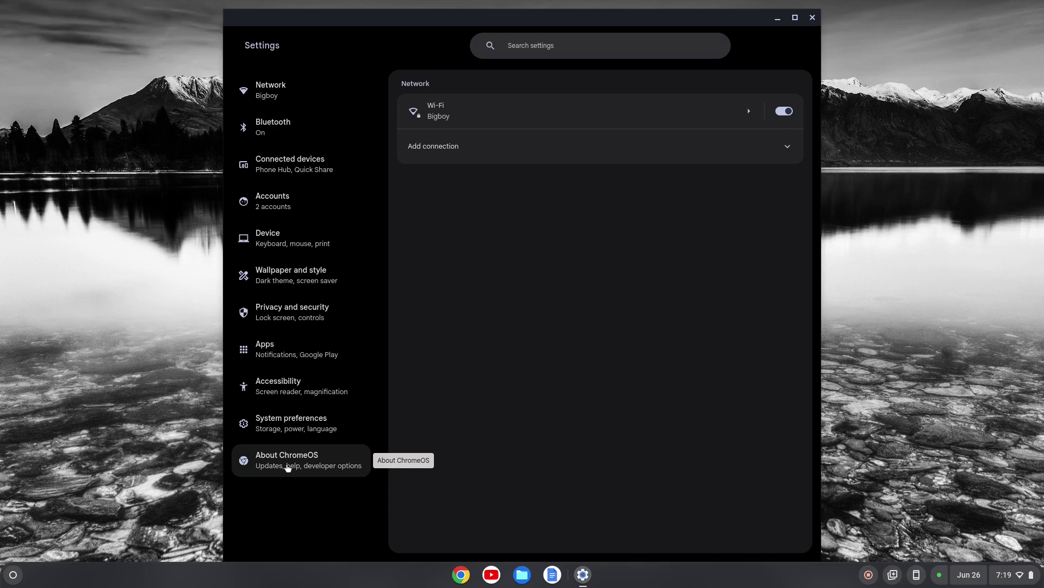
Step: Go to the About ChromeOS page in the Settings sidebar
left_click(288, 468)
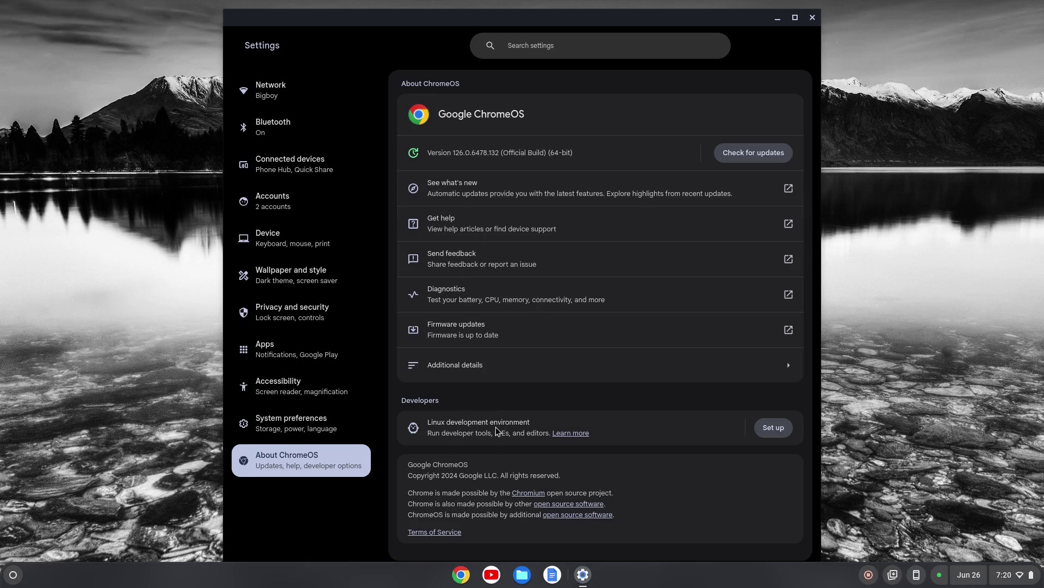
Step: Set up the Linux development environment, keeping the recommended 10.0 GB disk, and start the install
left_click(779, 430)
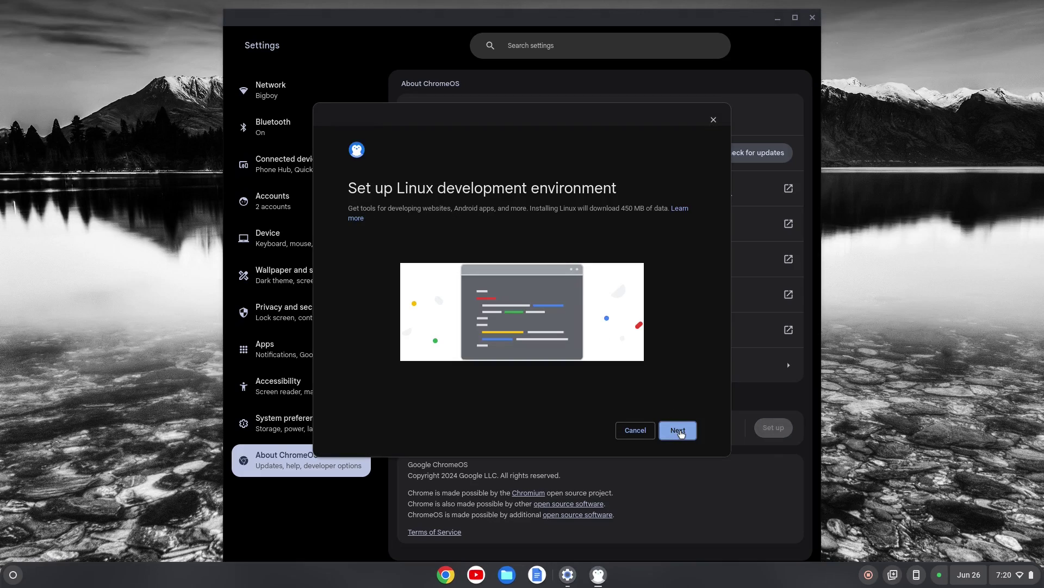
left_click(678, 430)
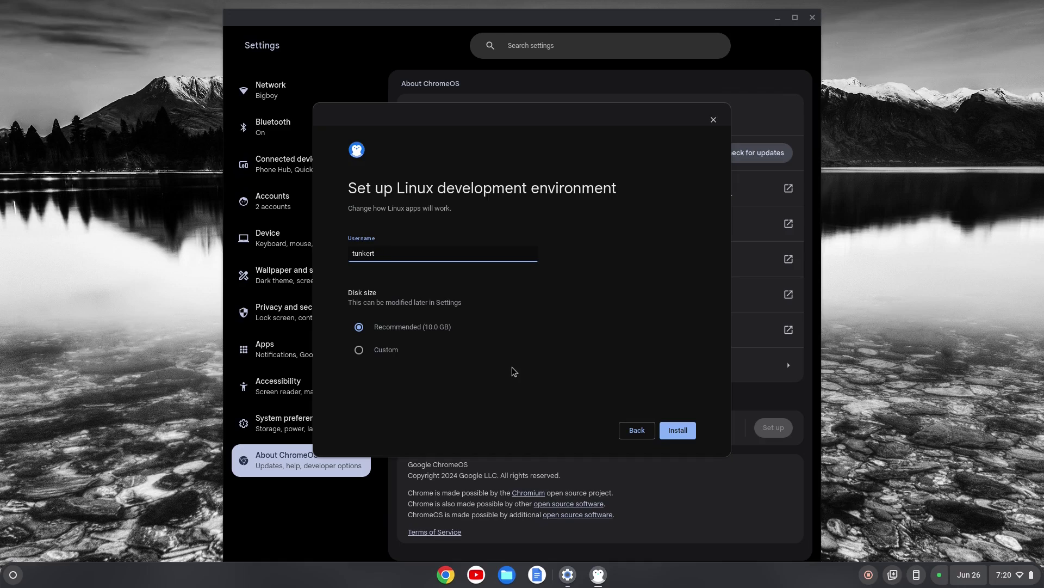
left_click(359, 352)
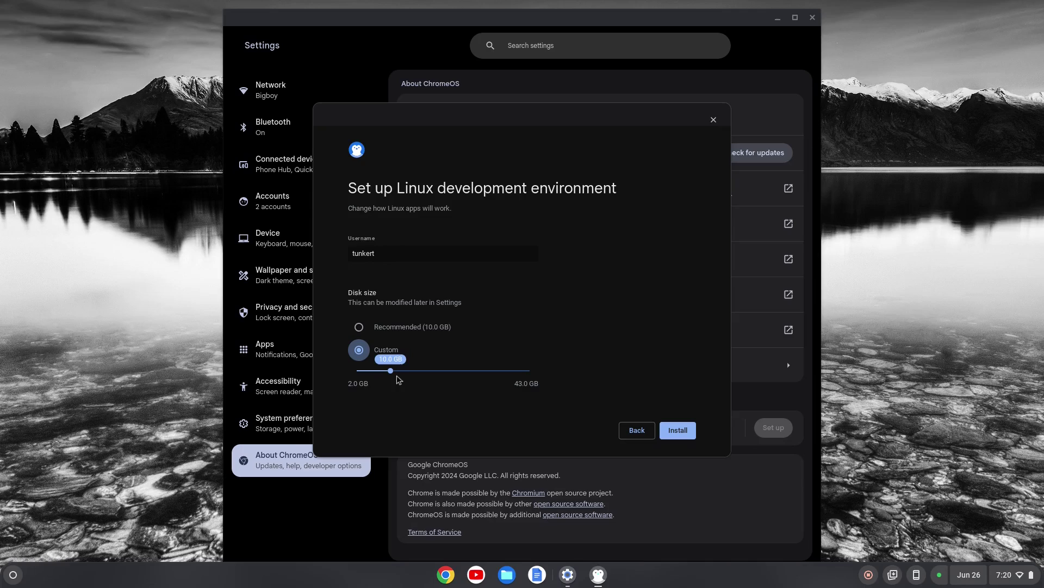
left_click(359, 329)
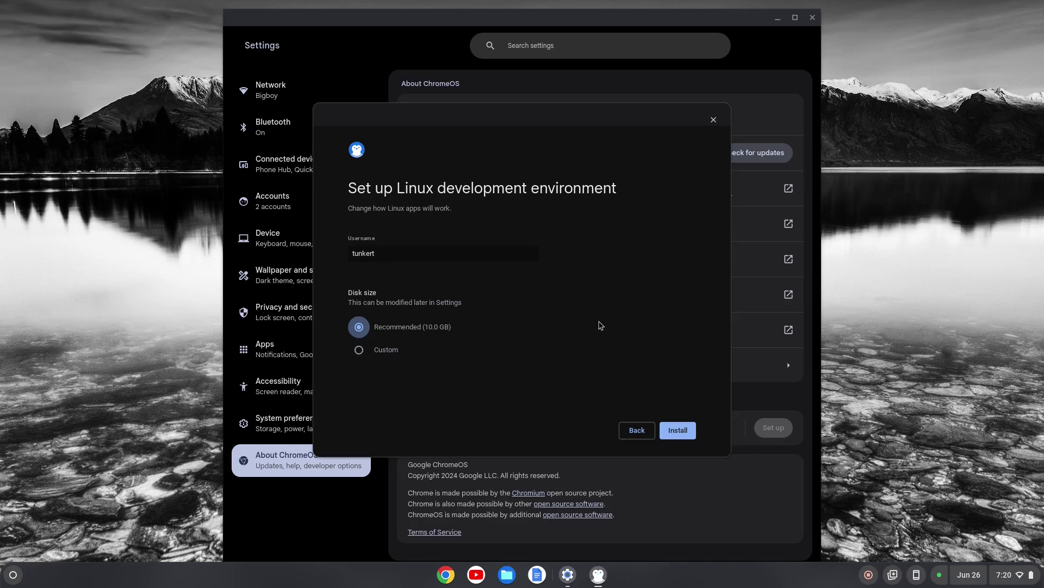
left_click(688, 433)
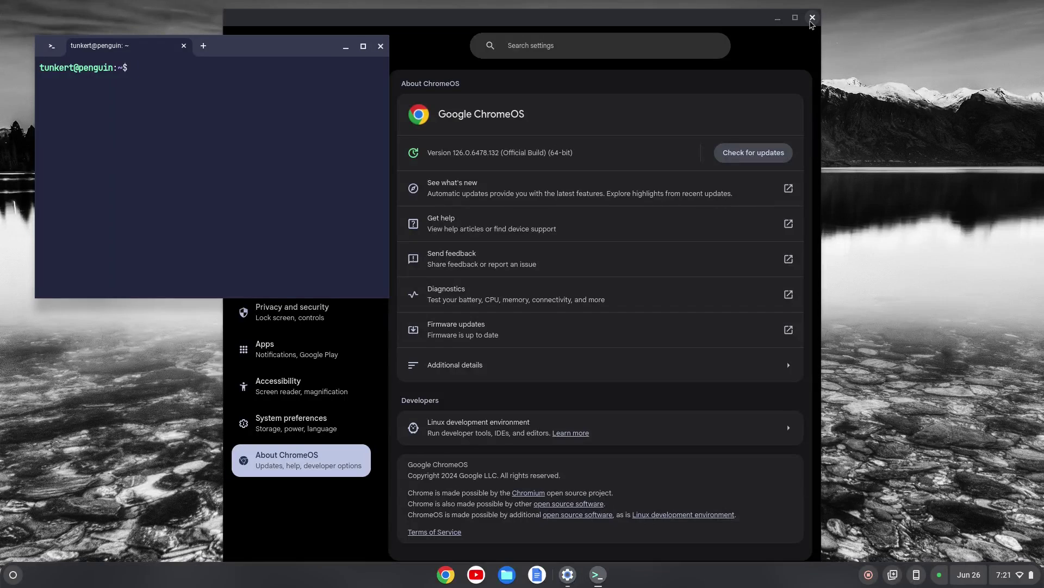
Step: Close Settings, maximize the terminal with larger text, and run sudo apt update && sudo apt upgrade -y
left_click(812, 18)
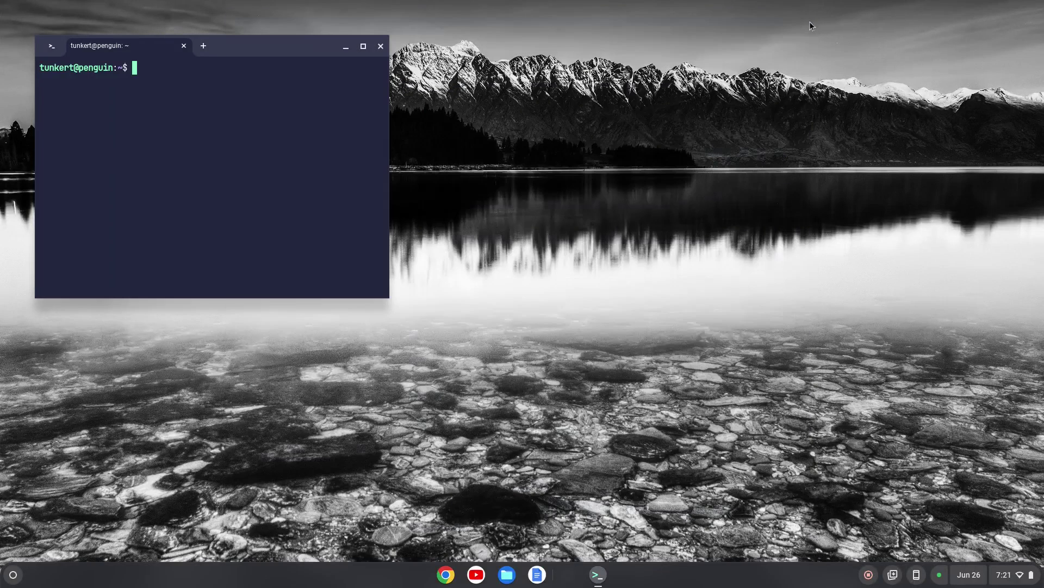
left_click(363, 47)
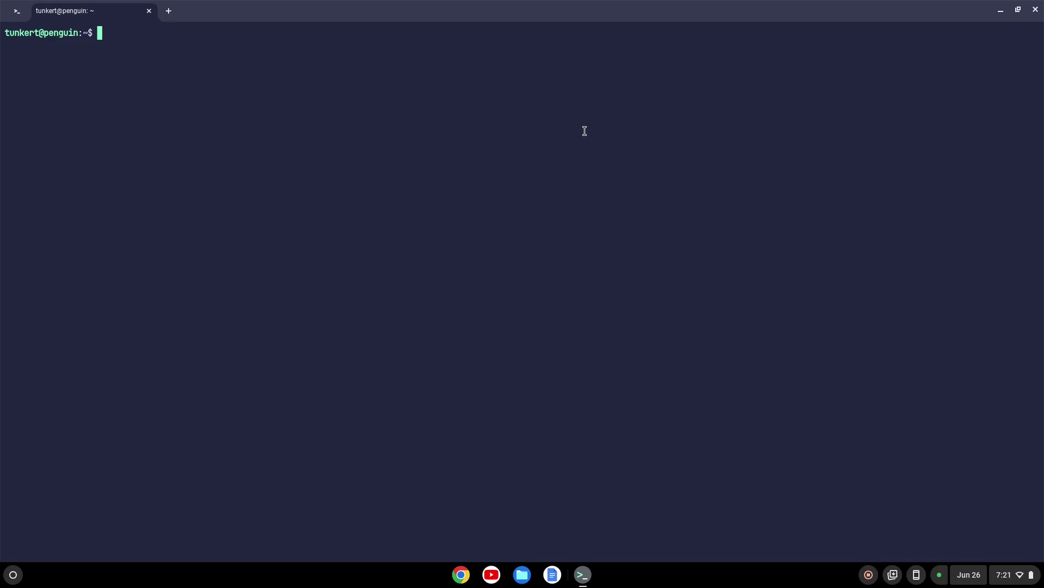
key("ctrl+equal")
key("ctrl+equal")
key("ctrl+equal")
key("ctrl+equal")
key("ctrl+equal")
key("ctrl+equal")
key("ctrl+equal")
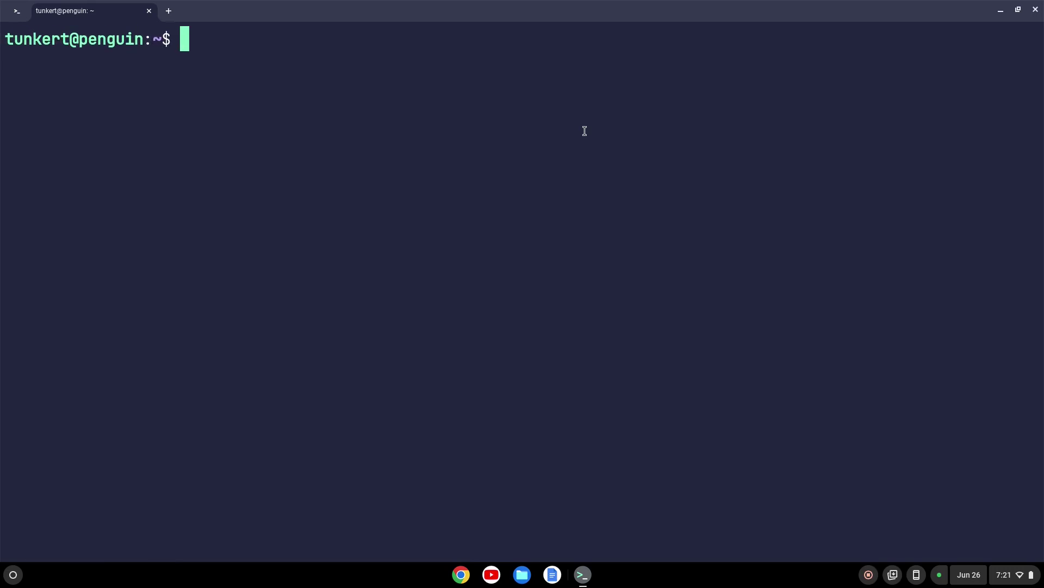
key("ctrl+equal")
key("ctrl+equal")
key("ctrl+equal")
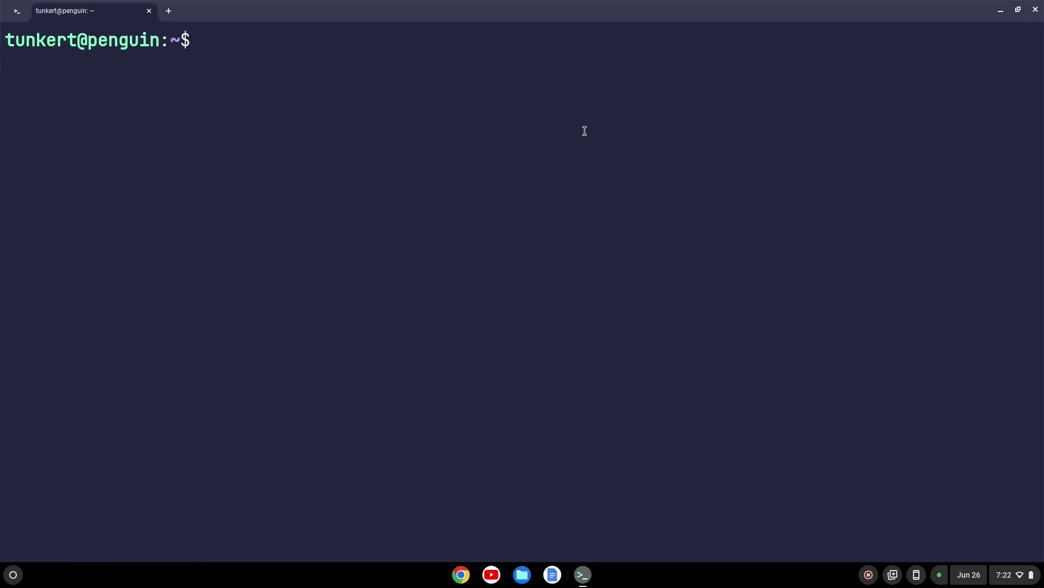
type("sudo a")
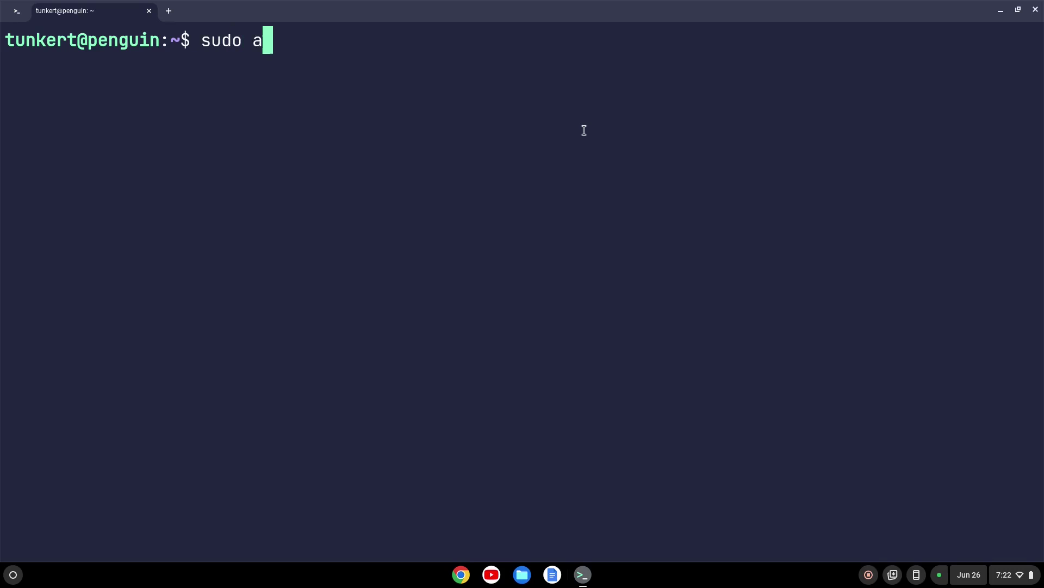
type("pt update ")
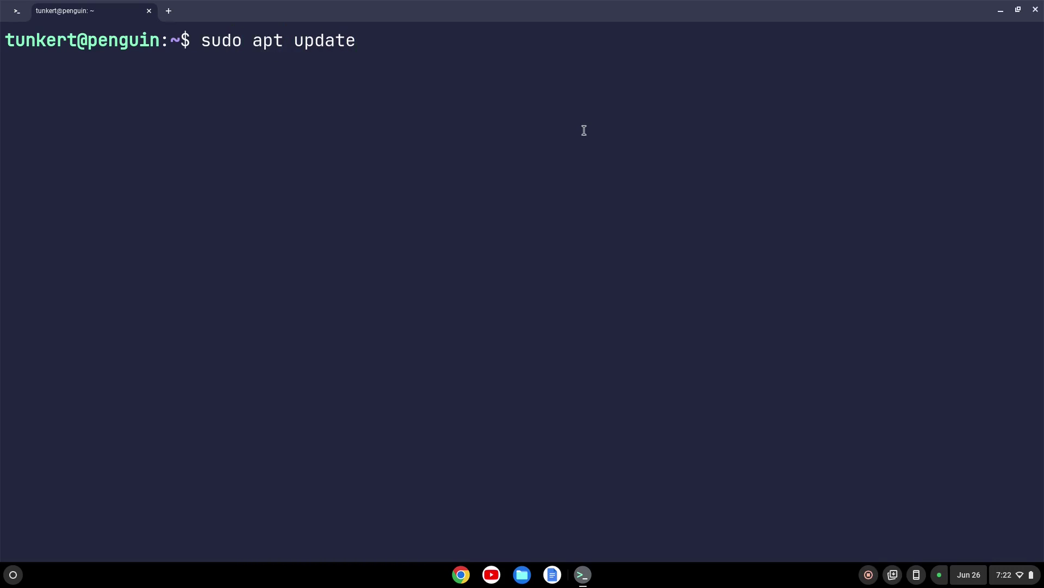
type("&& sudo apt")
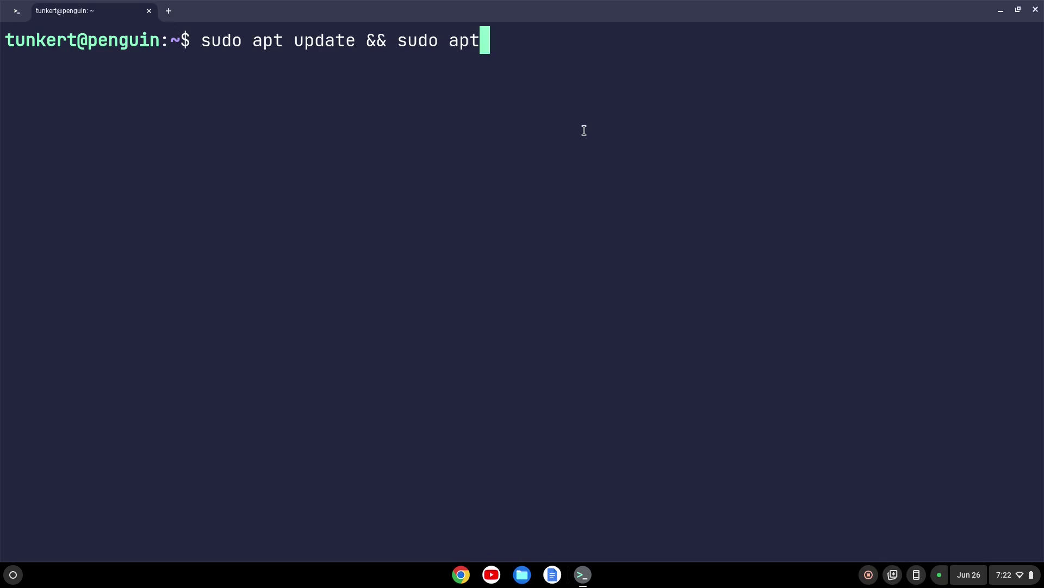
type(" upgrade -y")
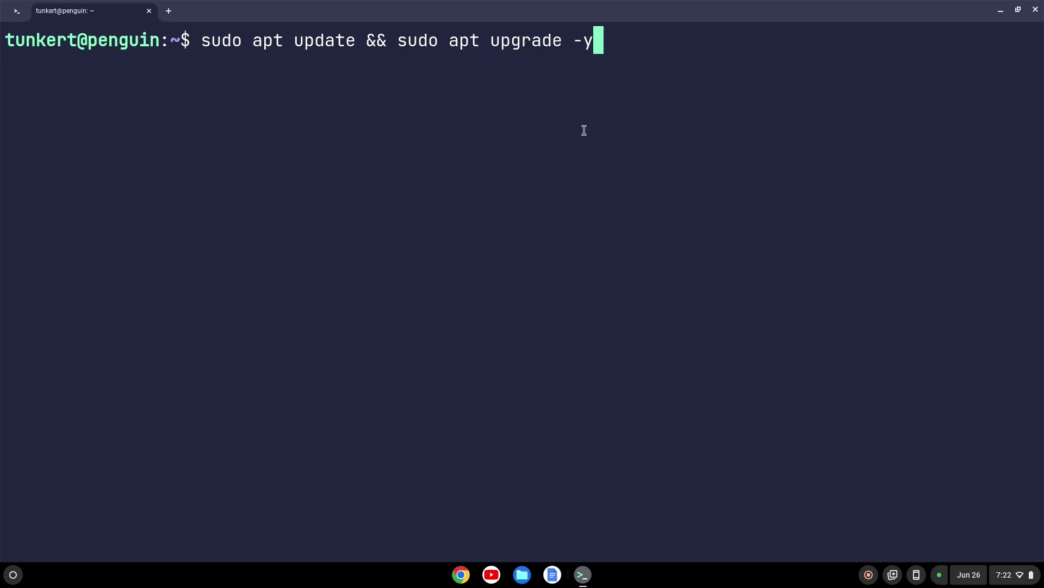
key("Return")
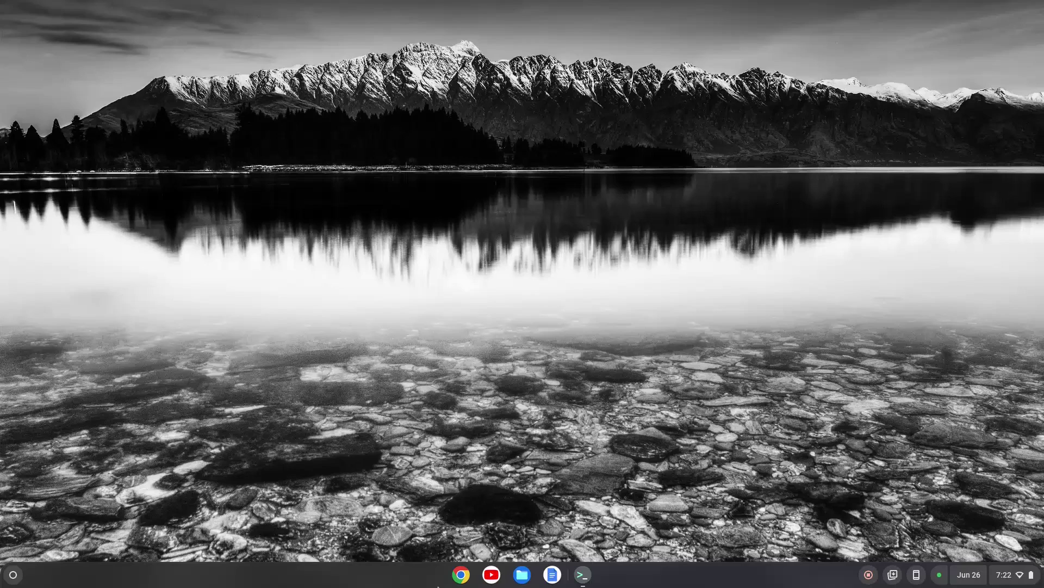
Step: In Chrome, search 'brave browser' and open brave.com/linux, scrolled to the Debian, Ubuntu, Mint commands
left_click(460, 581)
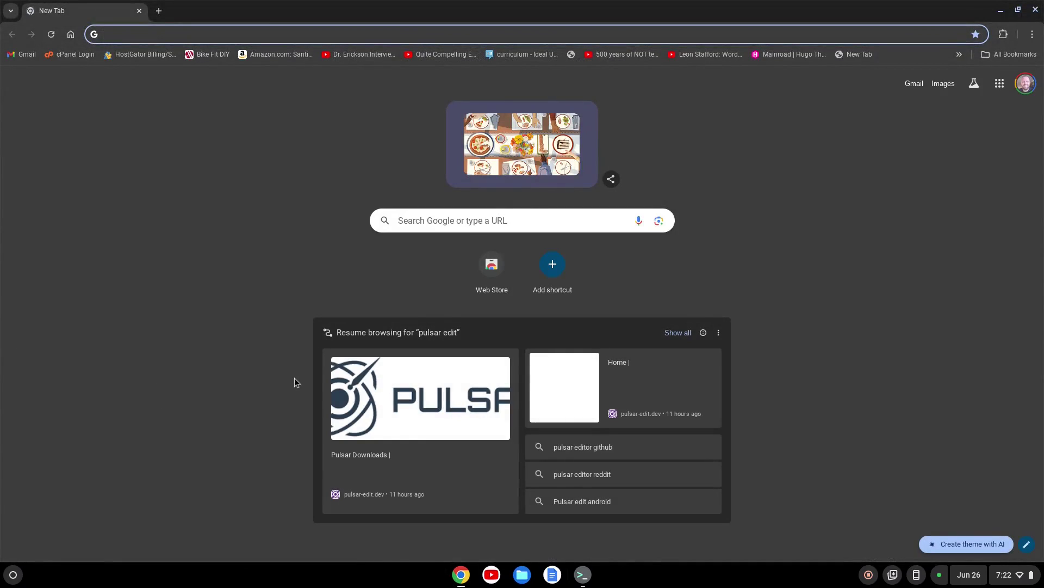
type("brave brow")
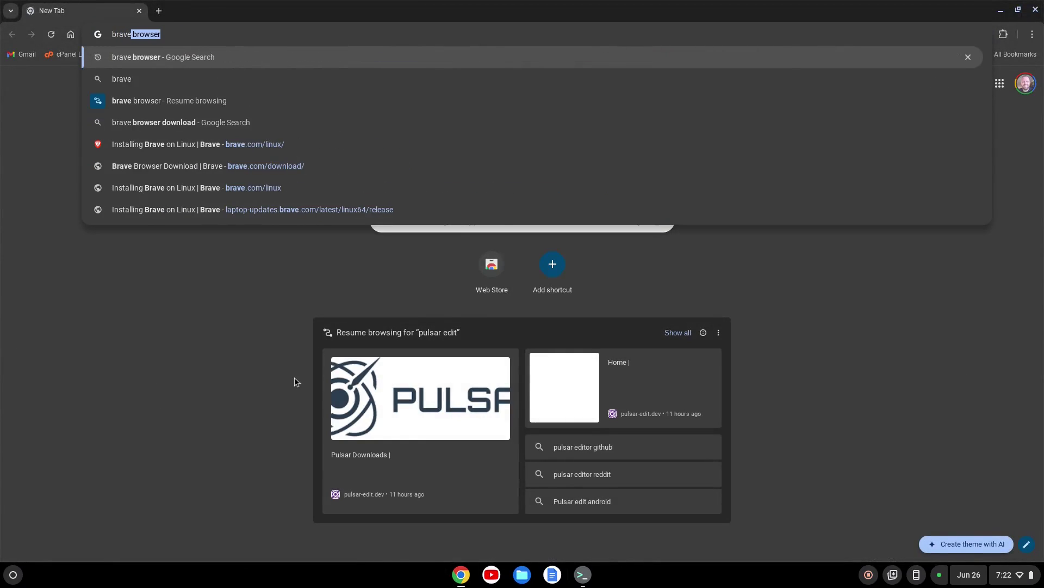
type("ser")
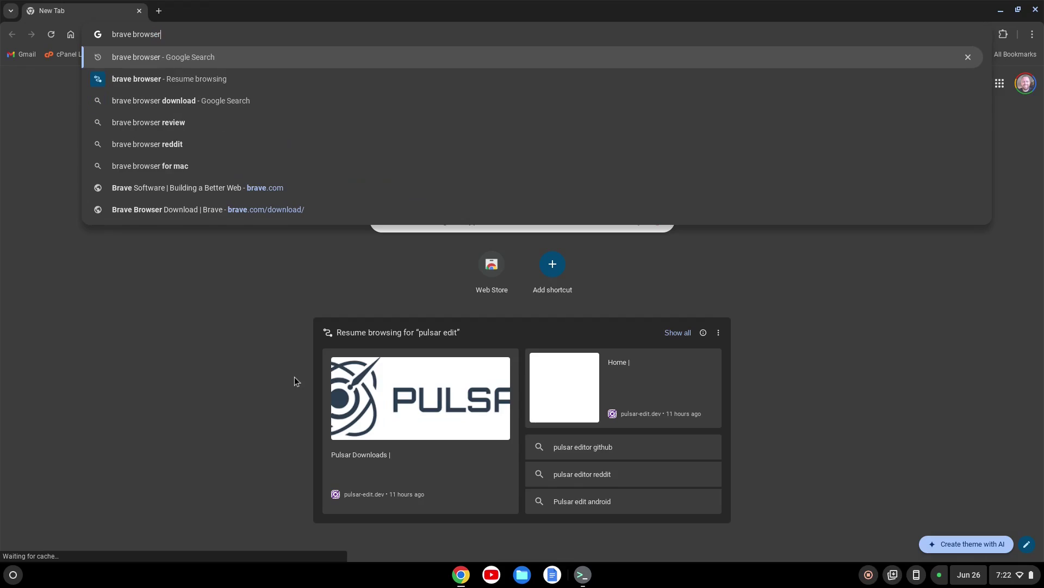
key("Return")
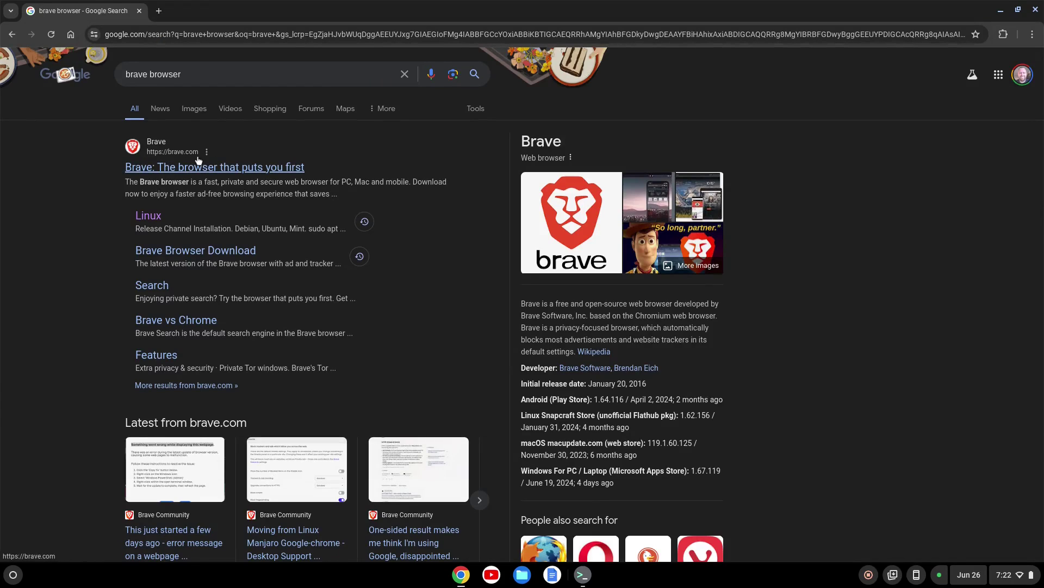
left_click(147, 217)
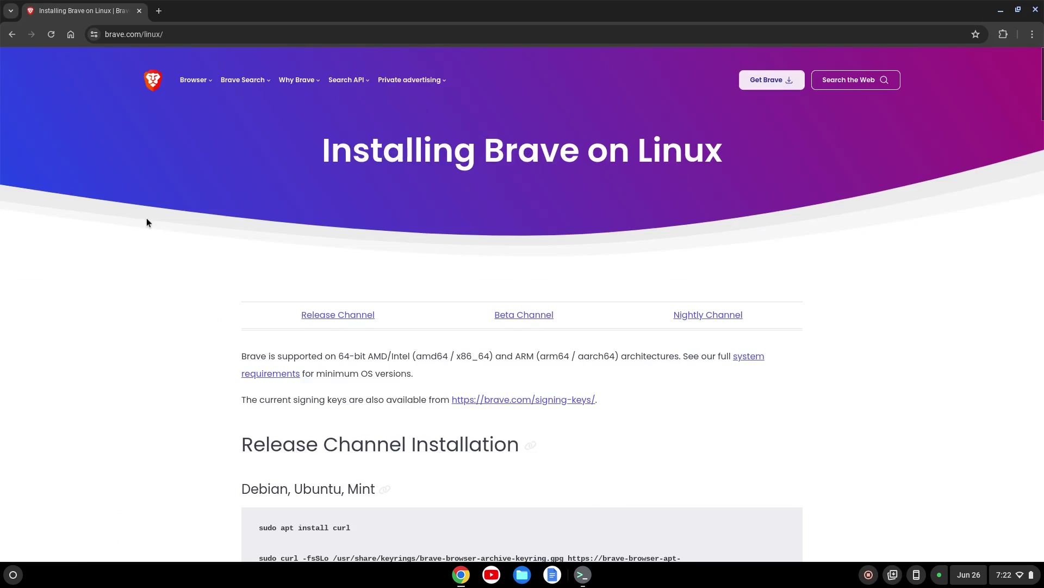
scroll(194, 299, "down", 4)
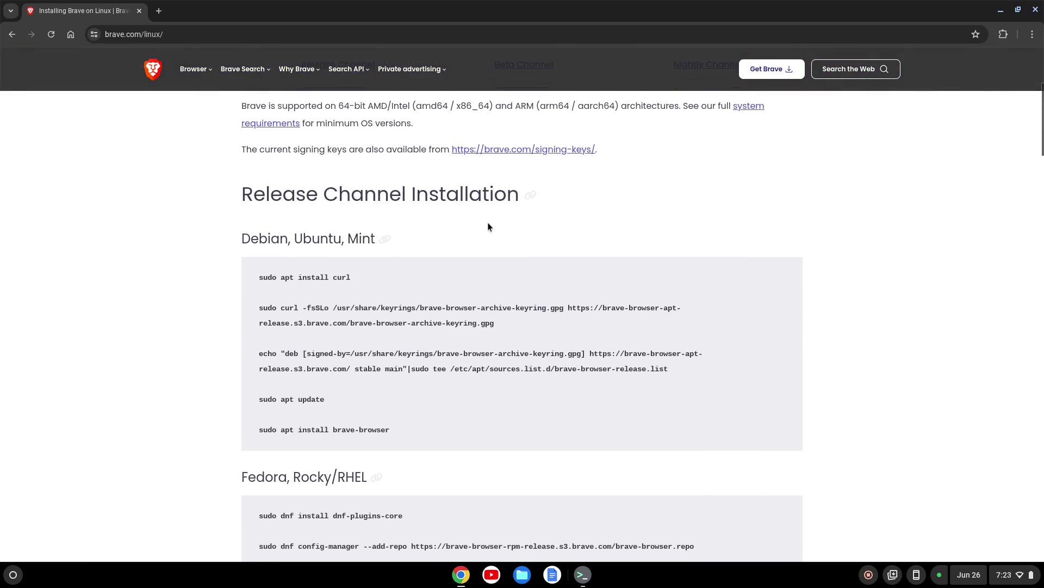
scroll(488, 227, "down", 1)
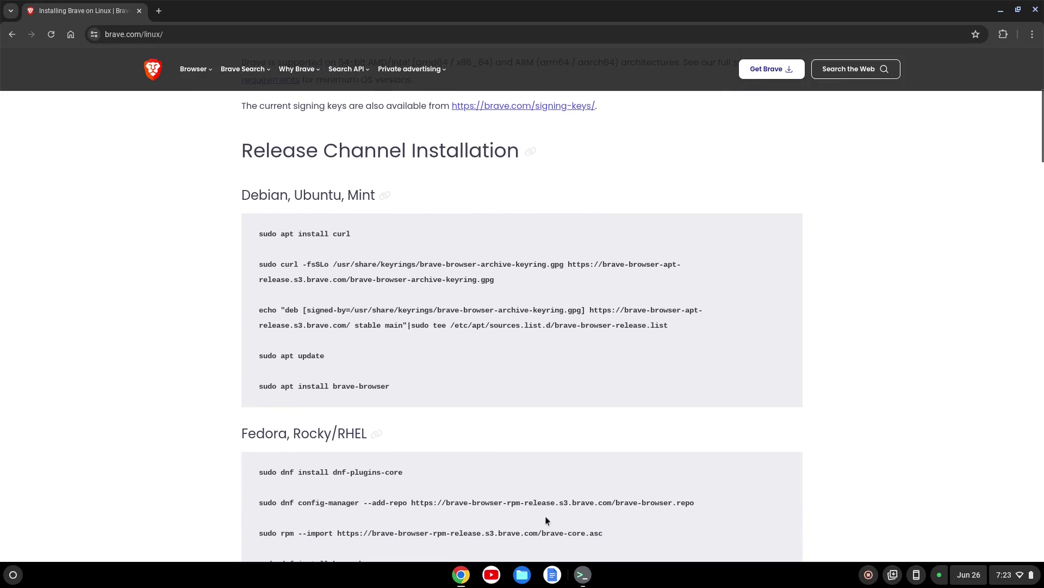
Step: Clear the terminal and install curl with sudo apt install curl
left_click(582, 575)
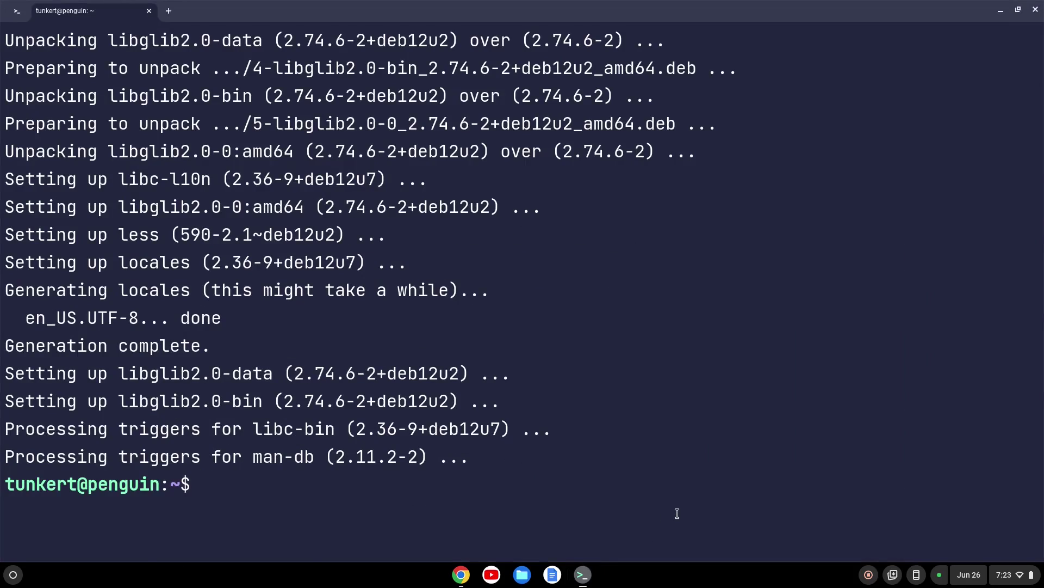
type("clear")
key("Return")
type("s")
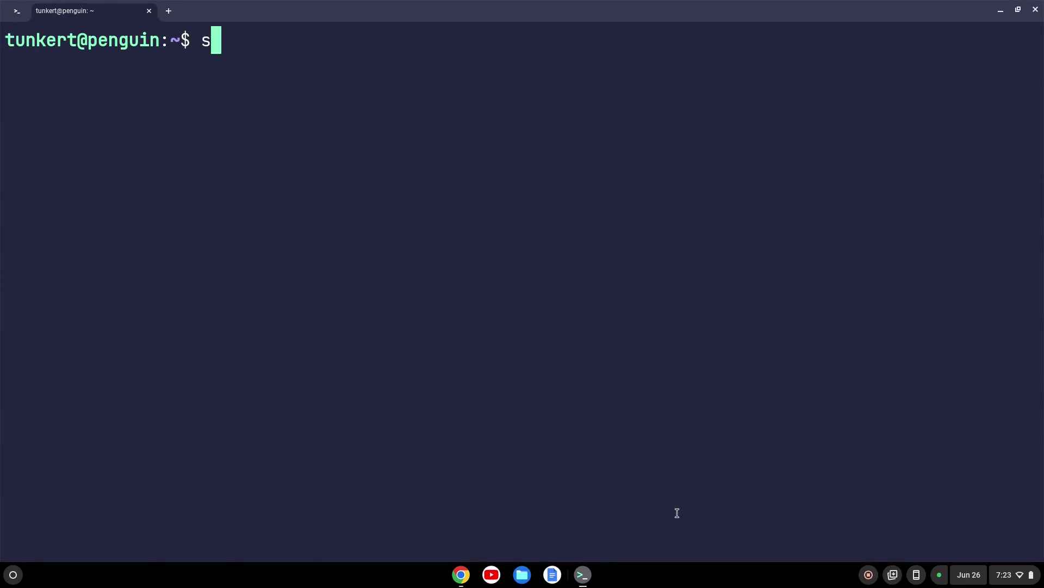
type("udo apt install curl")
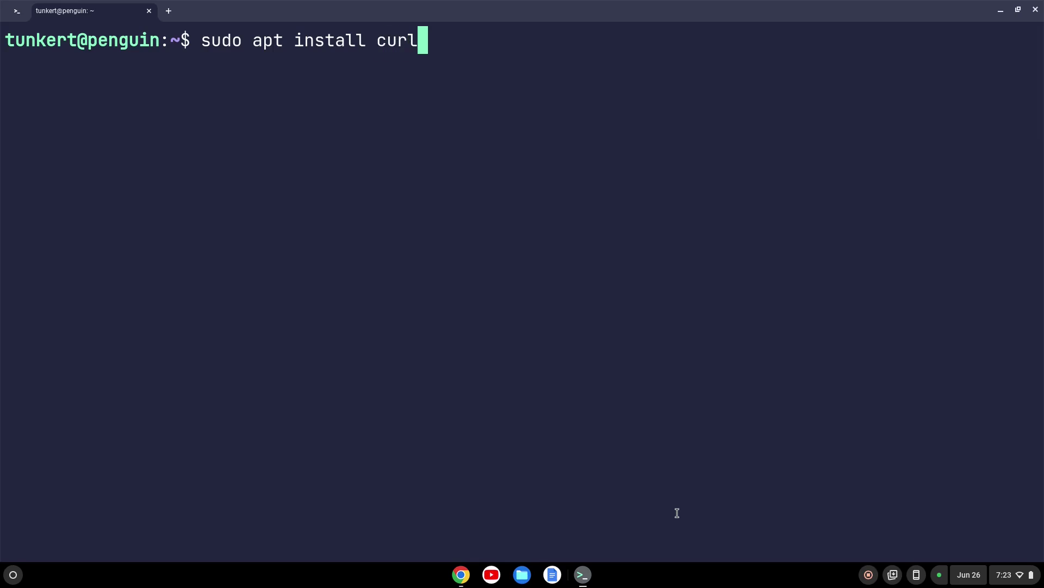
key("Return")
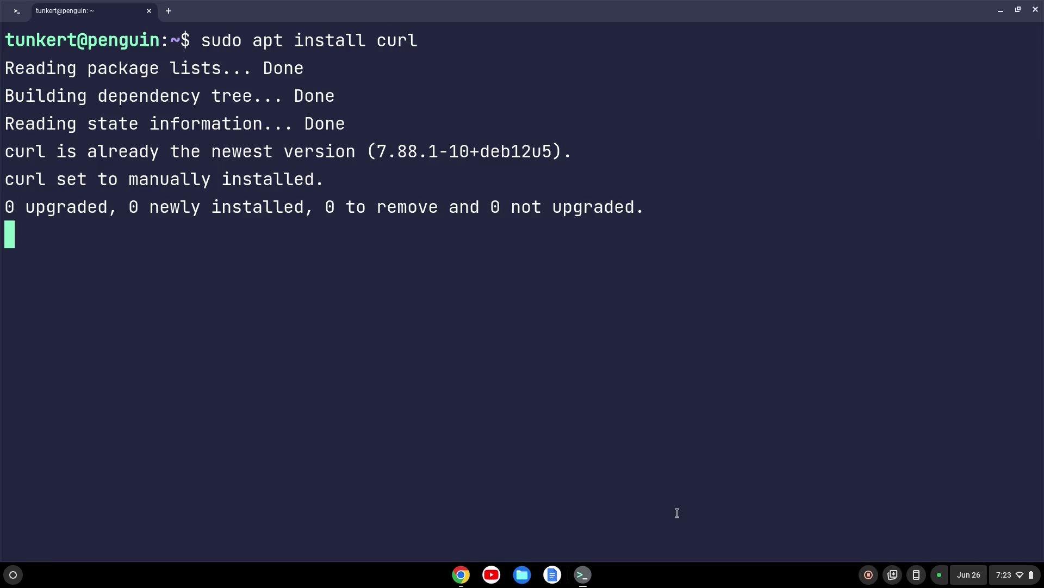
Step: Copy the Brave keyring curl command from brave.com/linux and run it in the terminal
key("alt+Tab")
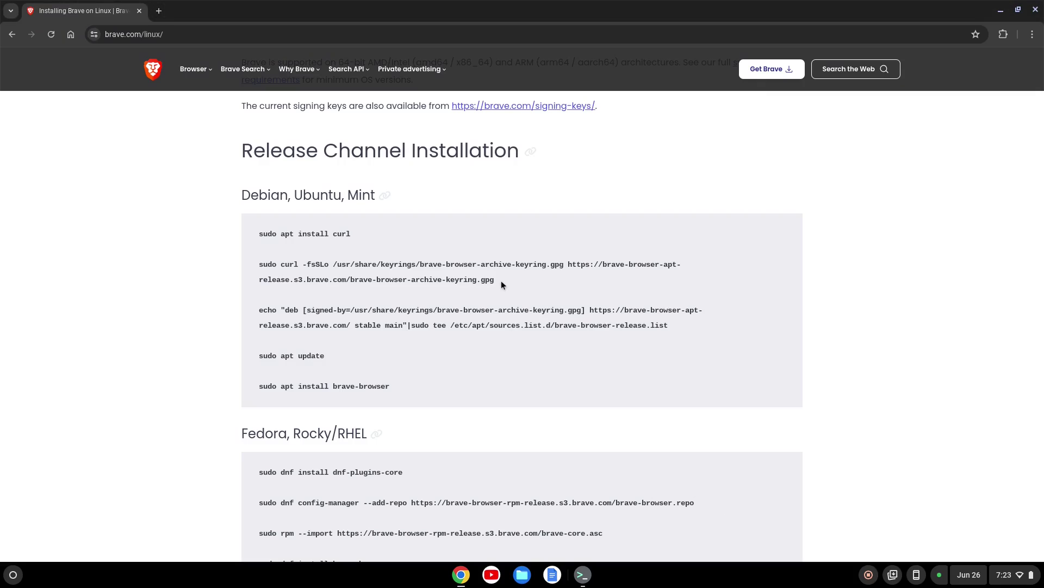
left_click_drag(498, 280, 260, 265)
key("ctrl+c")
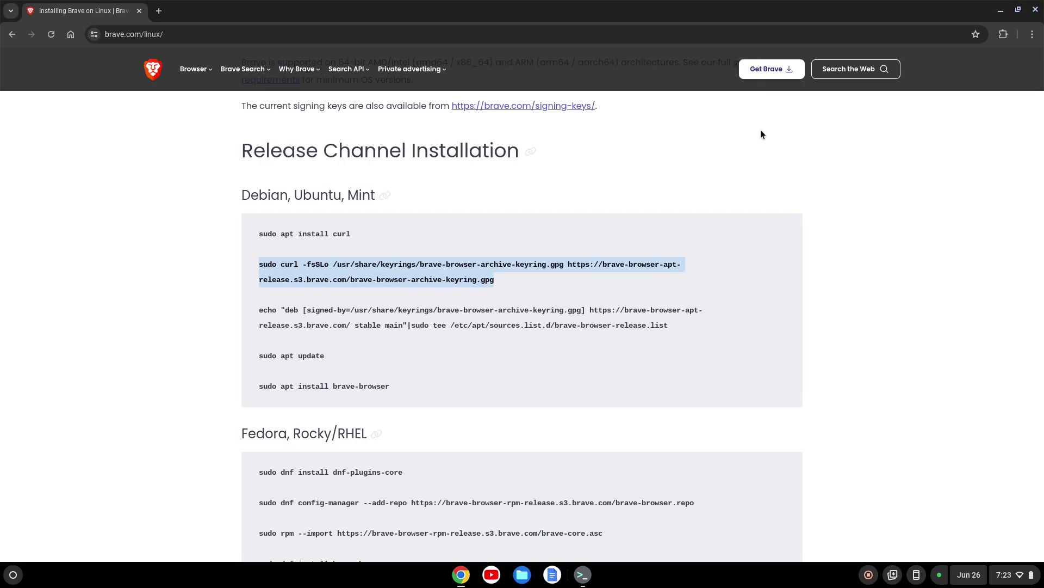
key("alt+Tab")
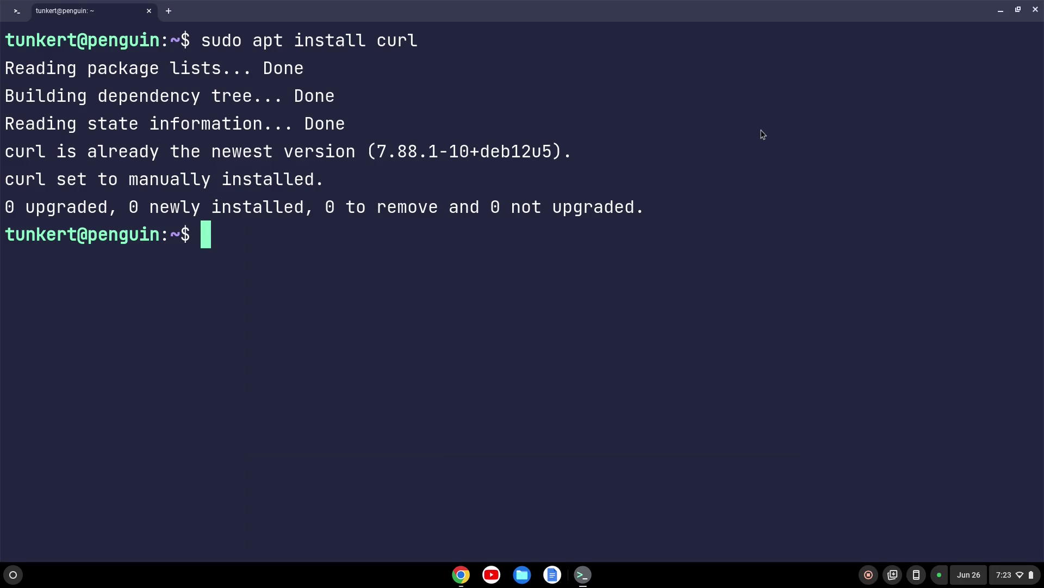
key("ctrl+shift+v")
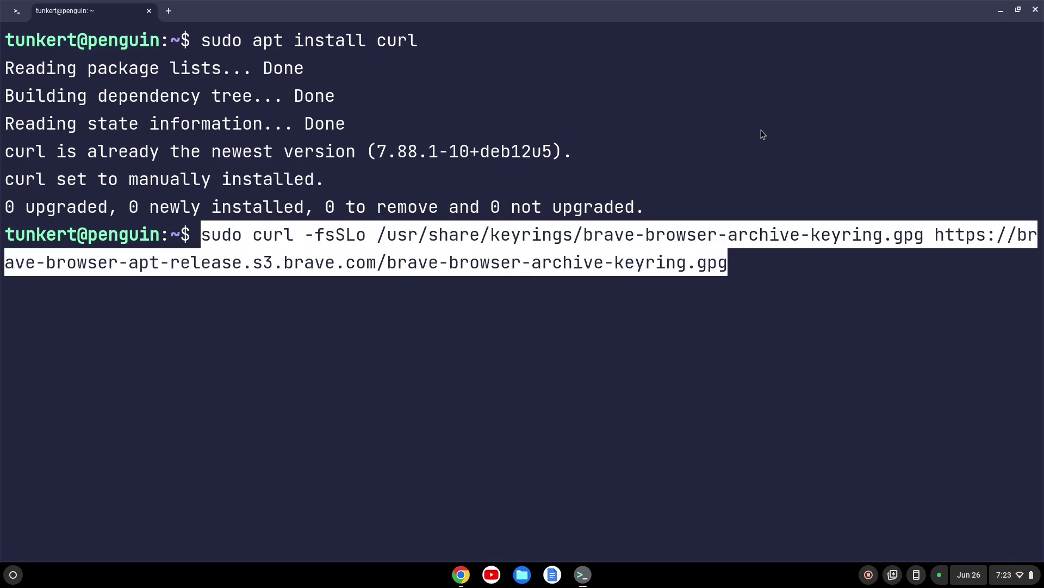
key("Return")
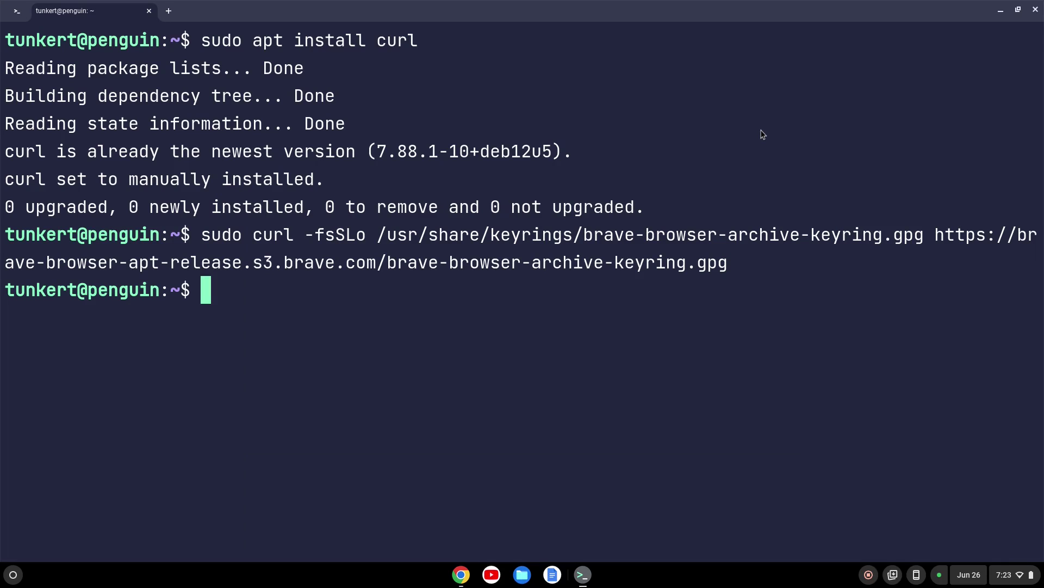
Step: Copy the two-line echo command and run it to add the Brave stable repository
key("alt+Tab")
left_click_drag(670, 325, 246, 315)
key("ctrl+c")
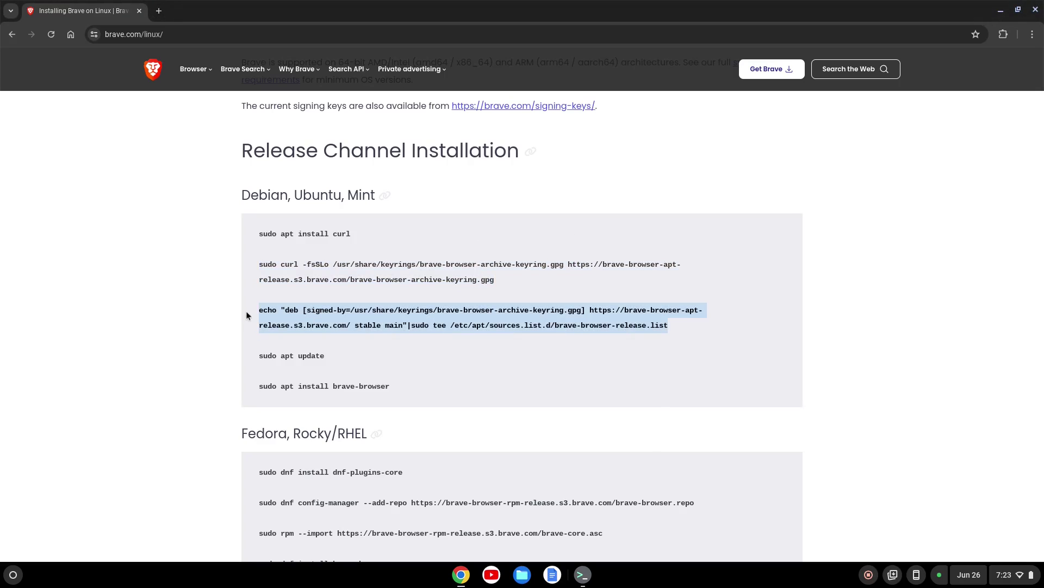
key("alt+Tab")
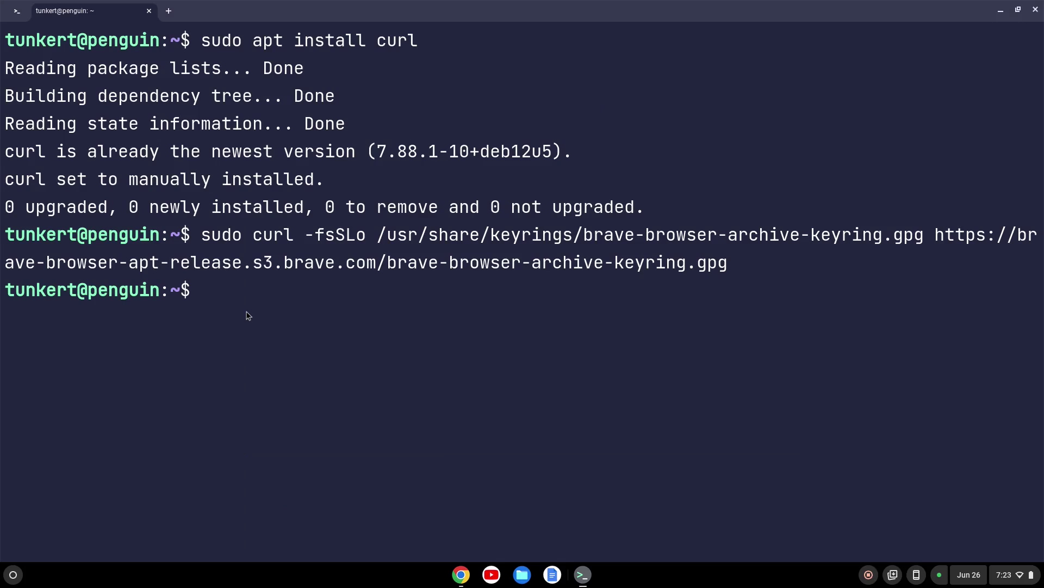
key("ctrl+shift+v")
key("Return")
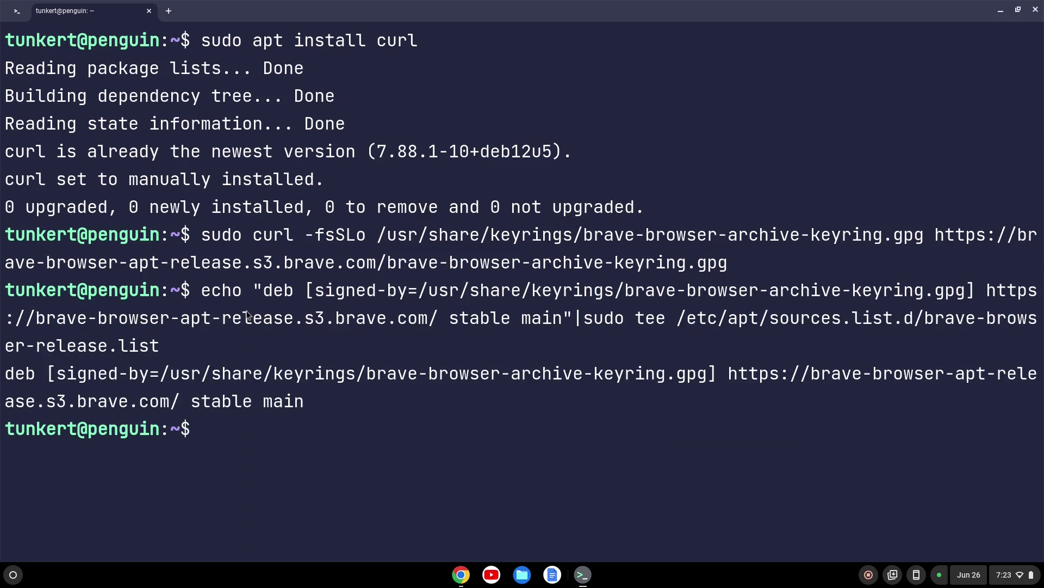
Step: Run sudo apt update, then install brave-browser 1.67.123, answering y to confirm dependencies
key("alt+Tab")
scroll(457, 344, "down", 1)
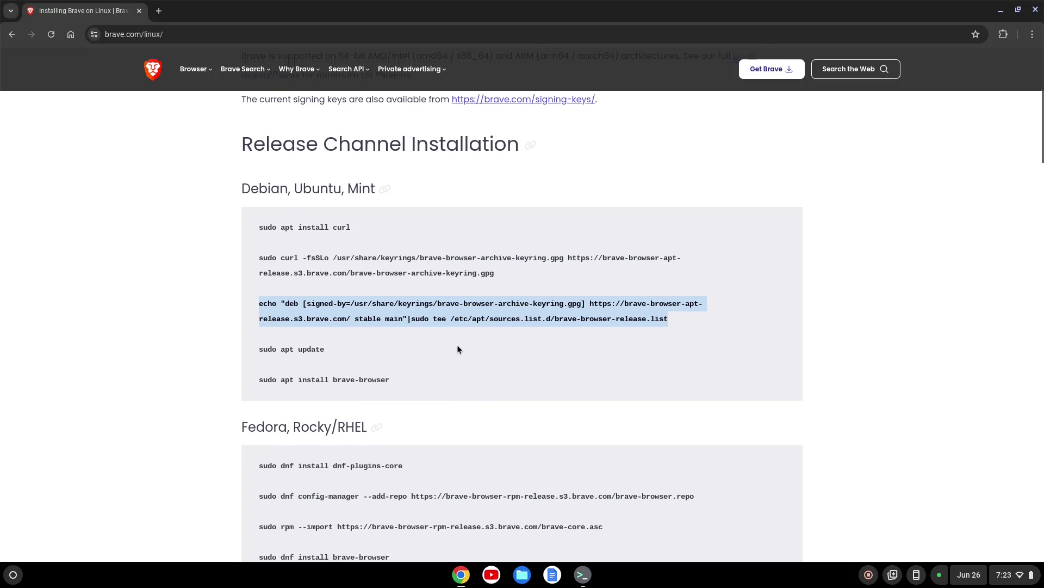
key("alt+Tab")
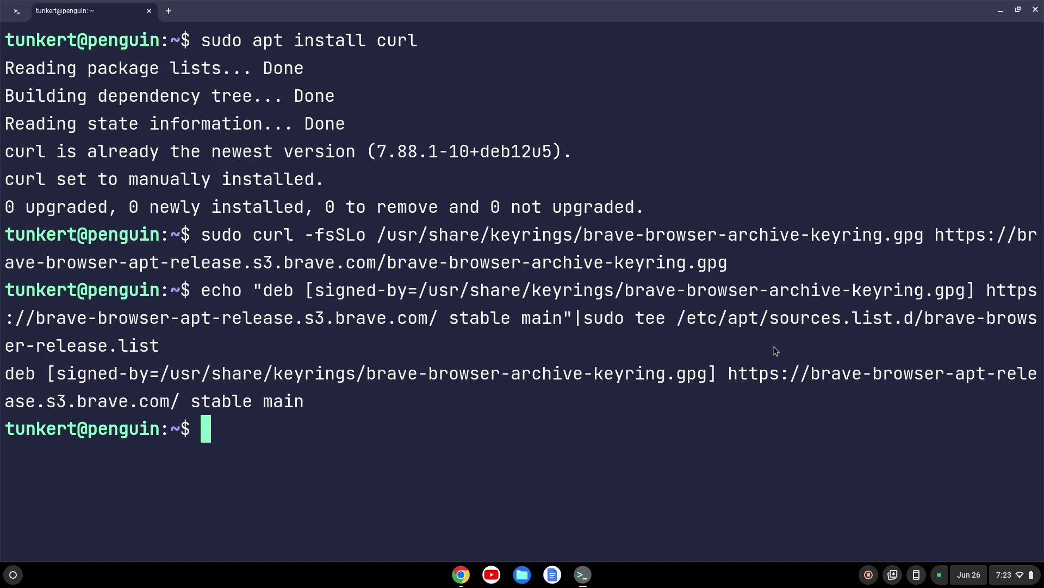
type("sudo apt update")
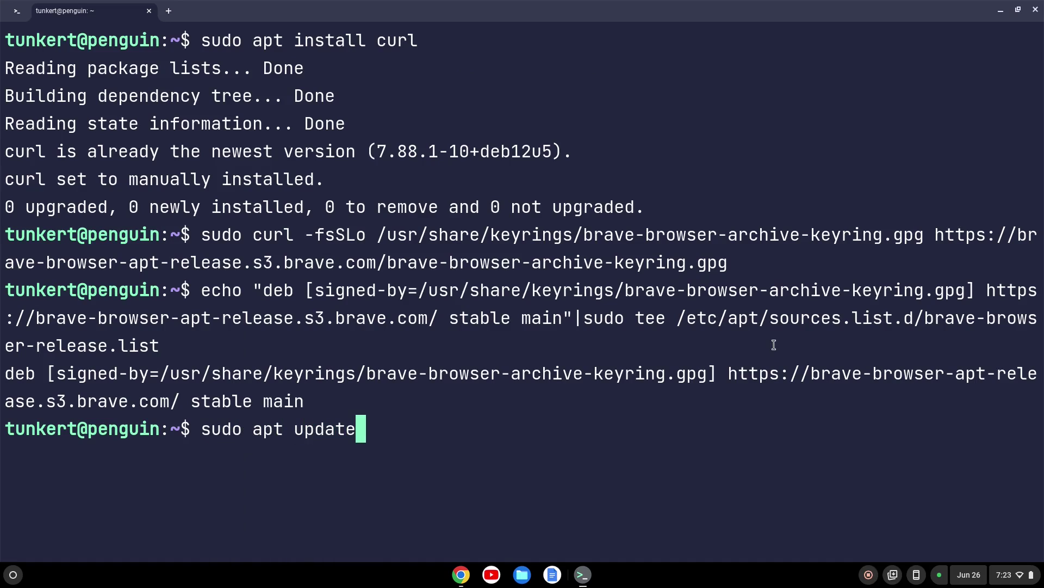
key("Return")
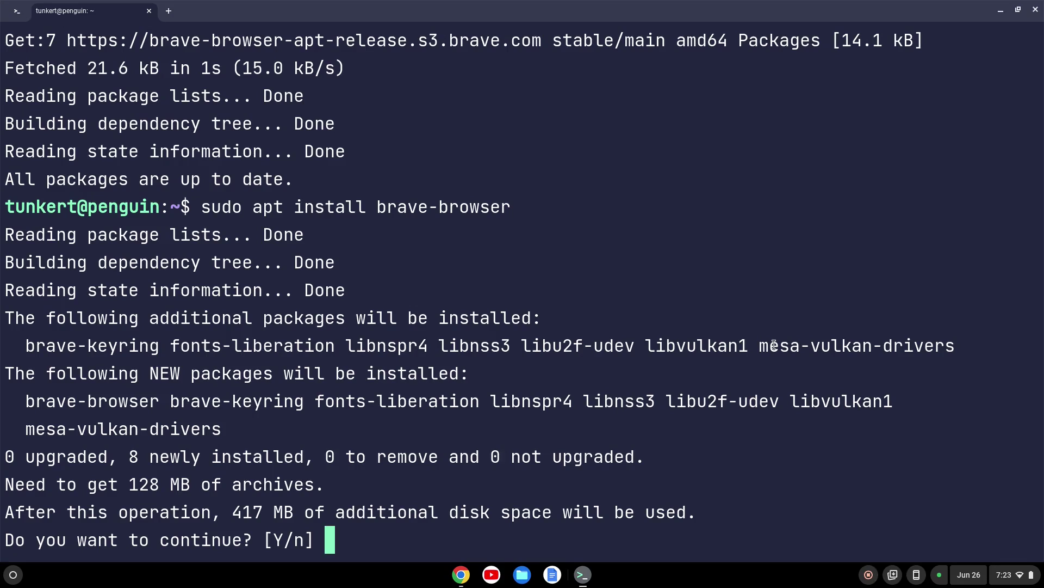
type("y")
key("Return")
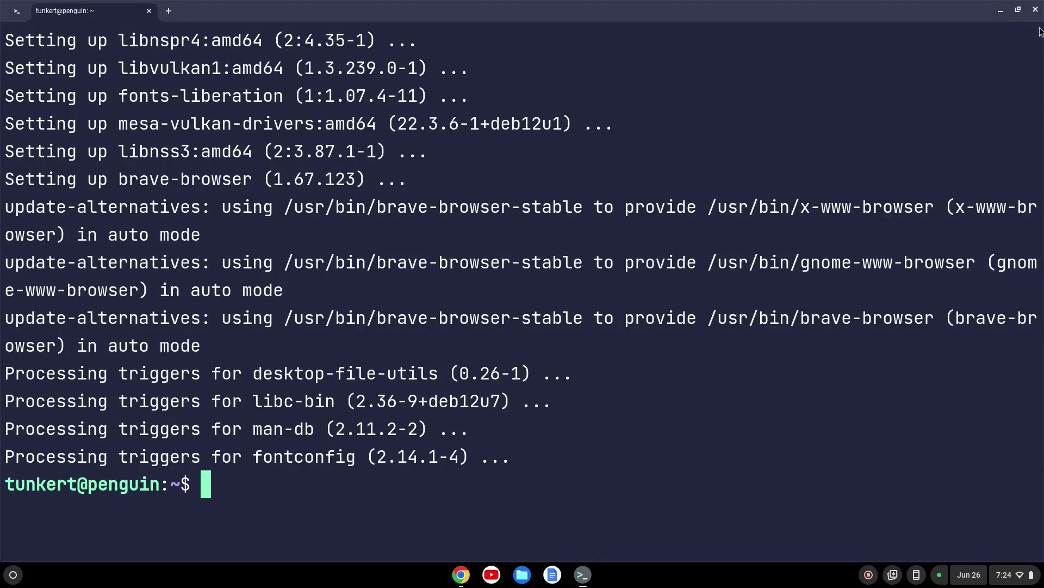
Step: Close Terminal and Chrome, then pin Brave Web Browser from the Linux apps folder to the shelf
left_click(1036, 11)
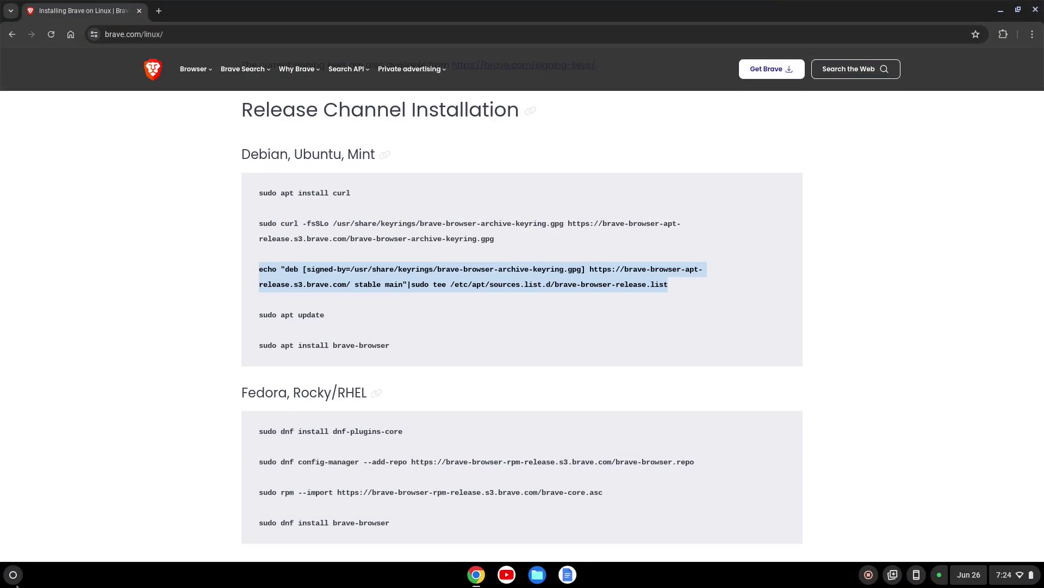
left_click(1035, 10)
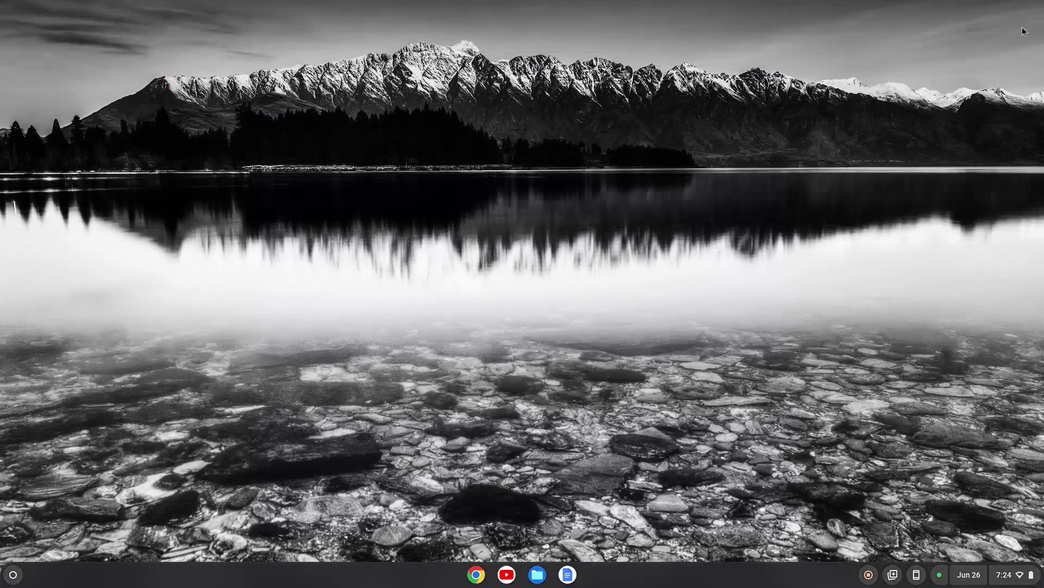
left_click(13, 574)
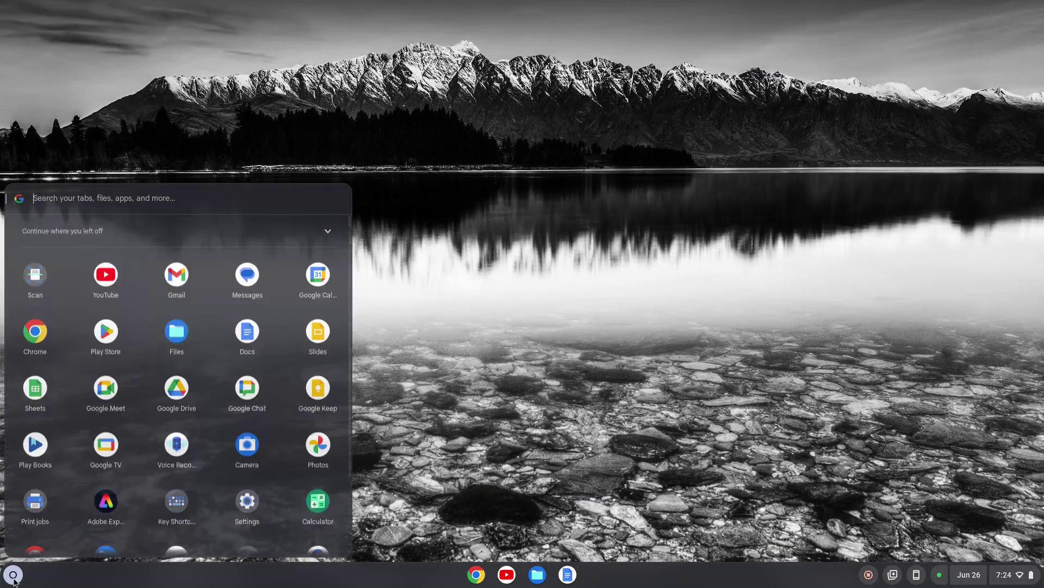
scroll(93, 392, "down", 1)
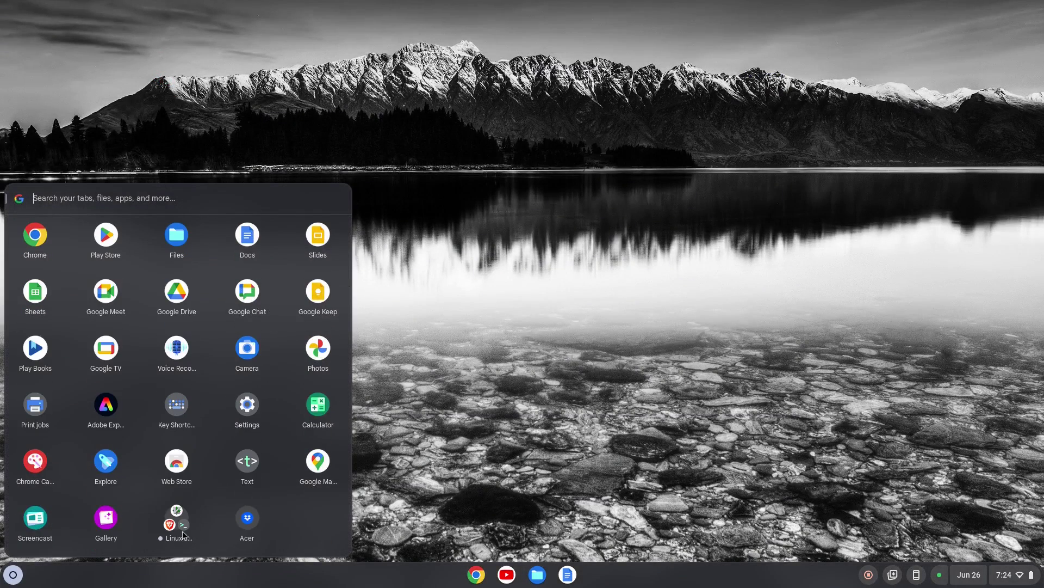
left_click(183, 534)
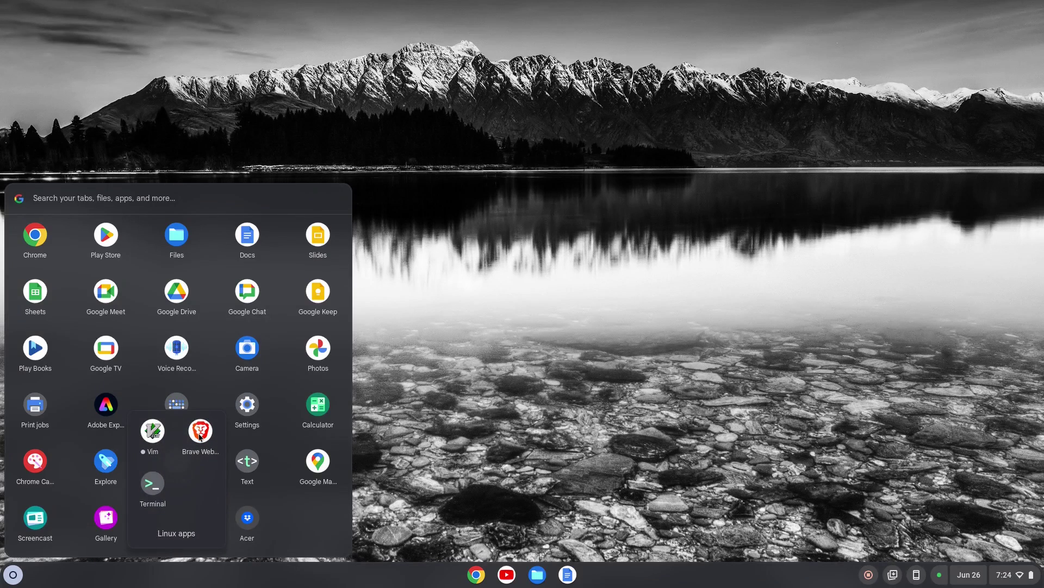
right_click(202, 436)
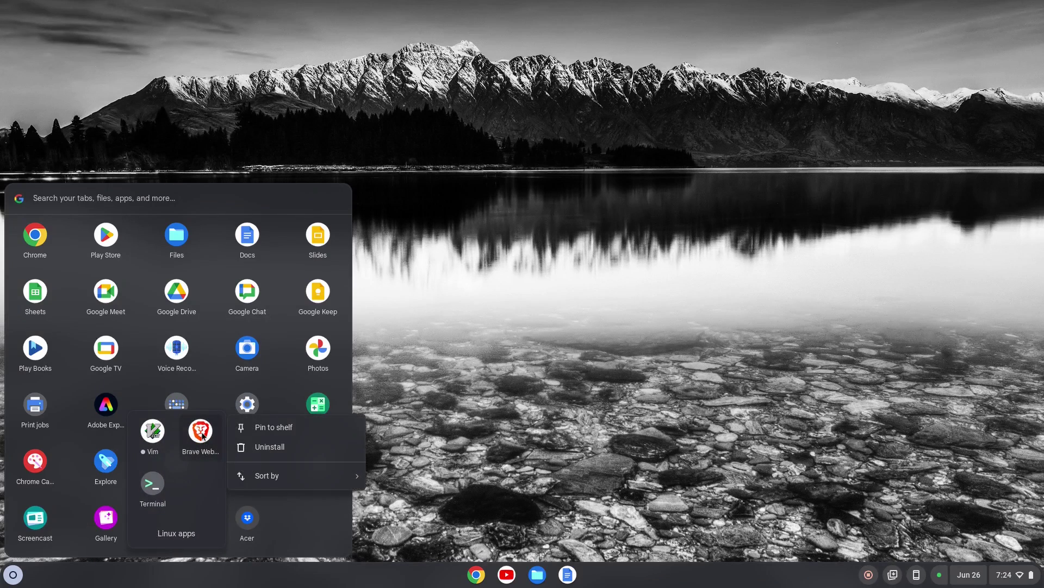
left_click(248, 429)
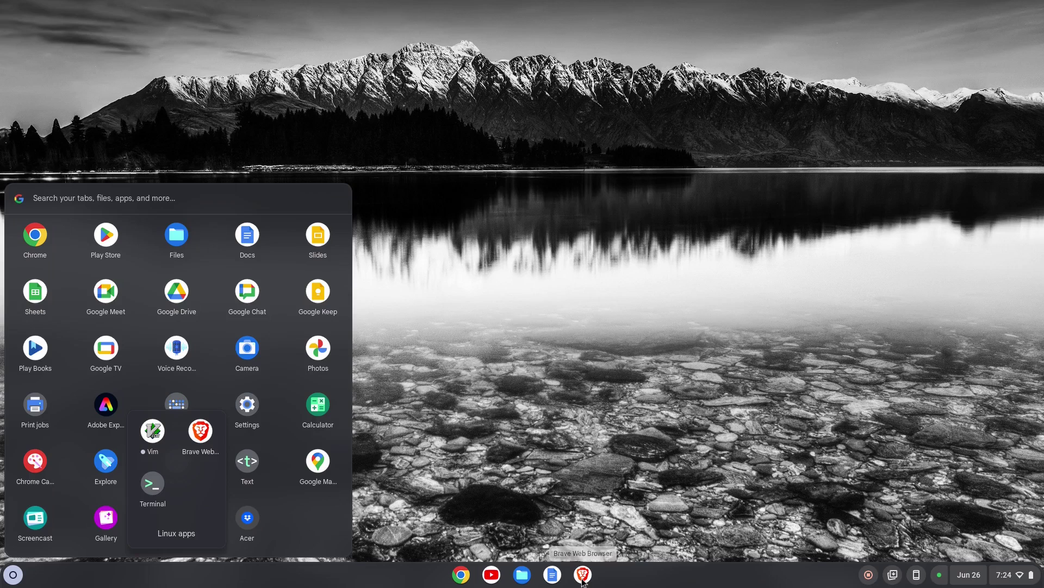